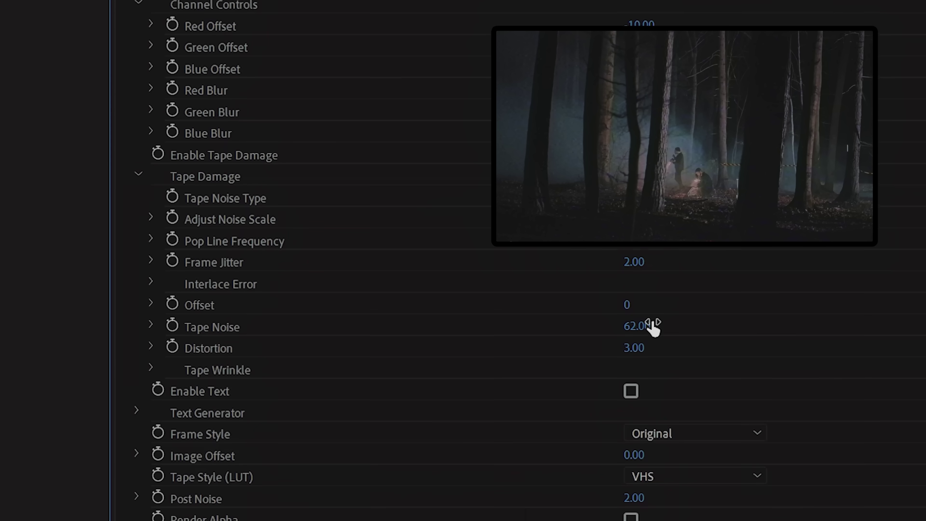
- Enable Wrinkle Distortion at Scroll Speed 12, pick 4x3 frame style, and lengthen the VHS transition
left_click(153, 336)
left_click(631, 347)
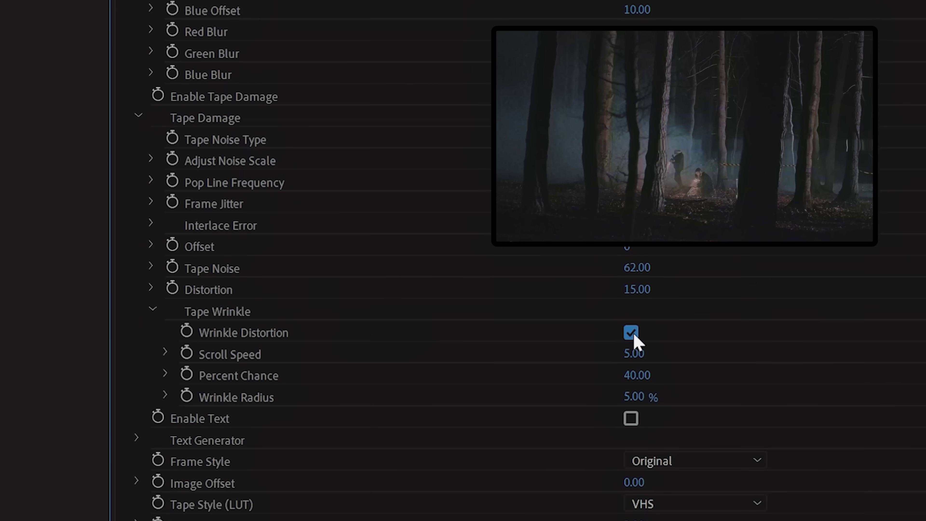
left_click_drag(635, 368, 652, 368)
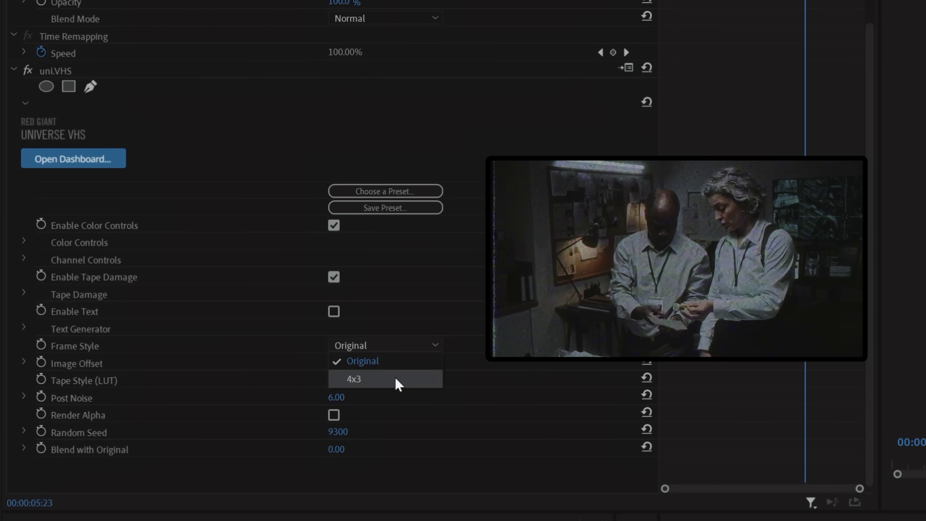
left_click(395, 379)
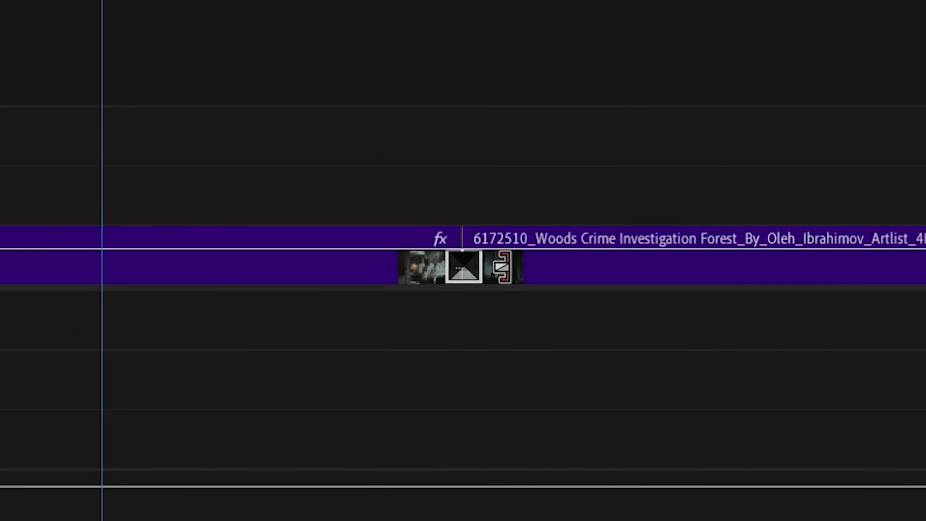
left_click_drag(516, 266, 540, 266)
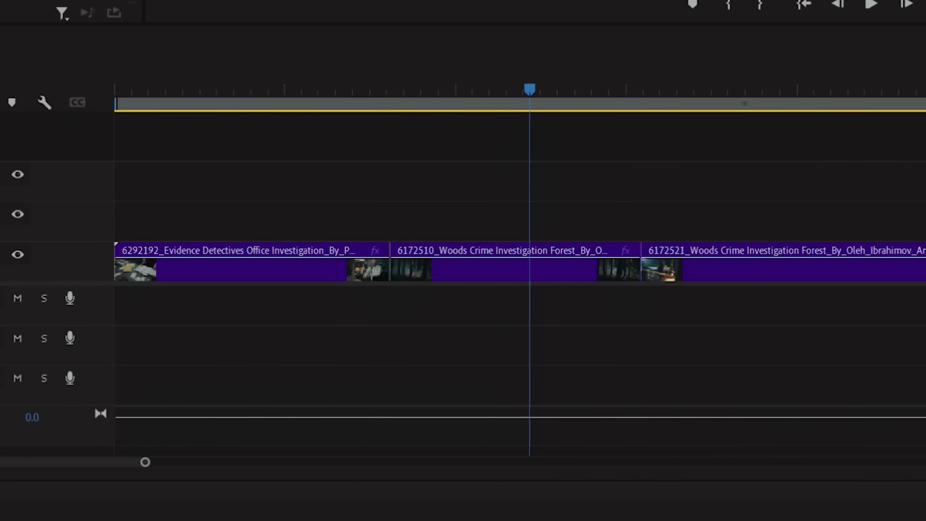
- Create an adjustment layer and stretch it across all clips on V2
right_click(353, 401)
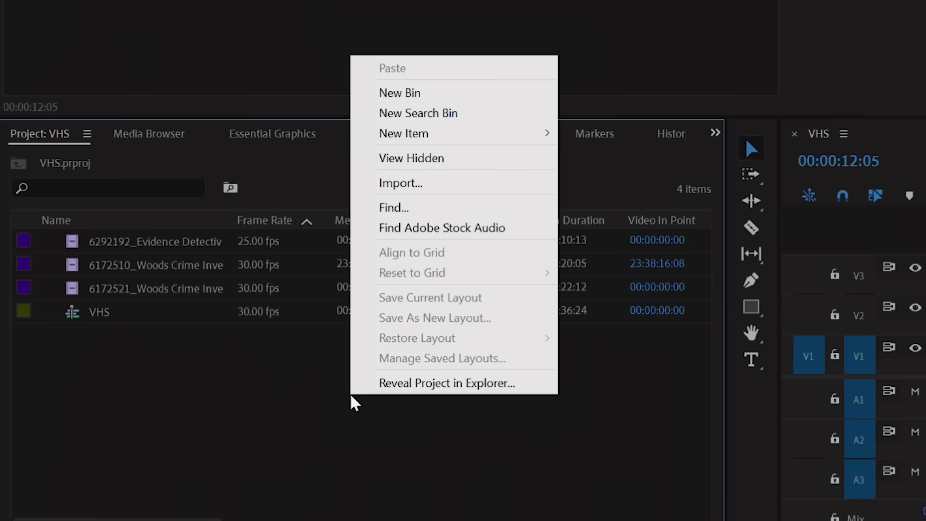
mouse_move(540, 132)
left_click(585, 196)
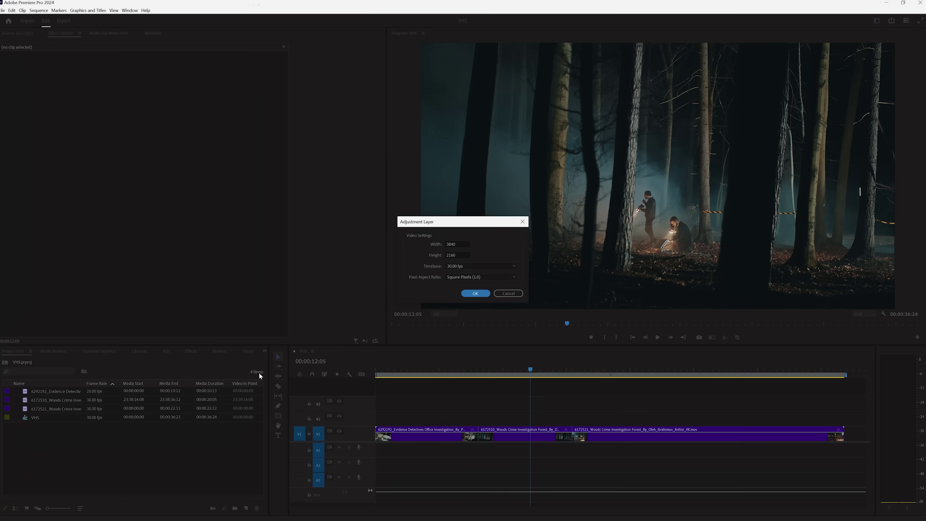
left_click(486, 296)
left_click_drag(33, 393, 321, 404)
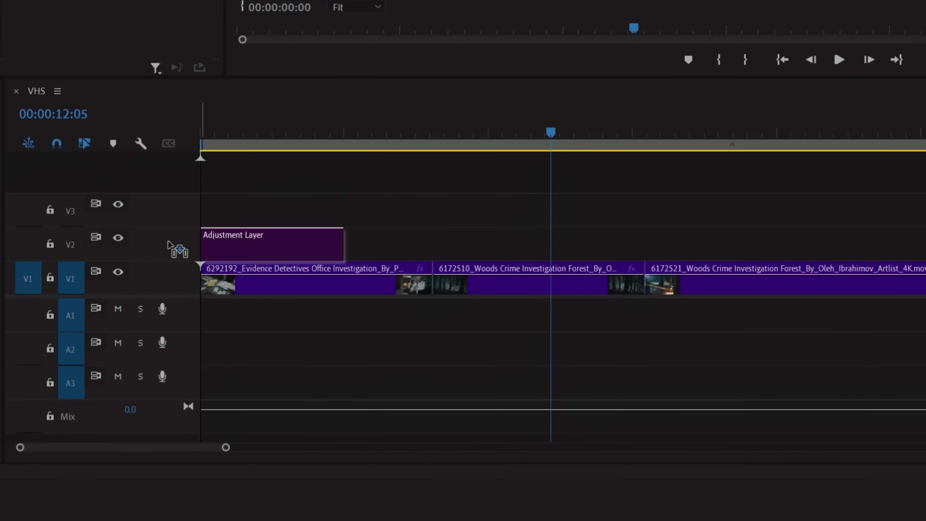
left_click_drag(168, 245, 171, 245)
left_click_drag(450, 251, 925, 214)
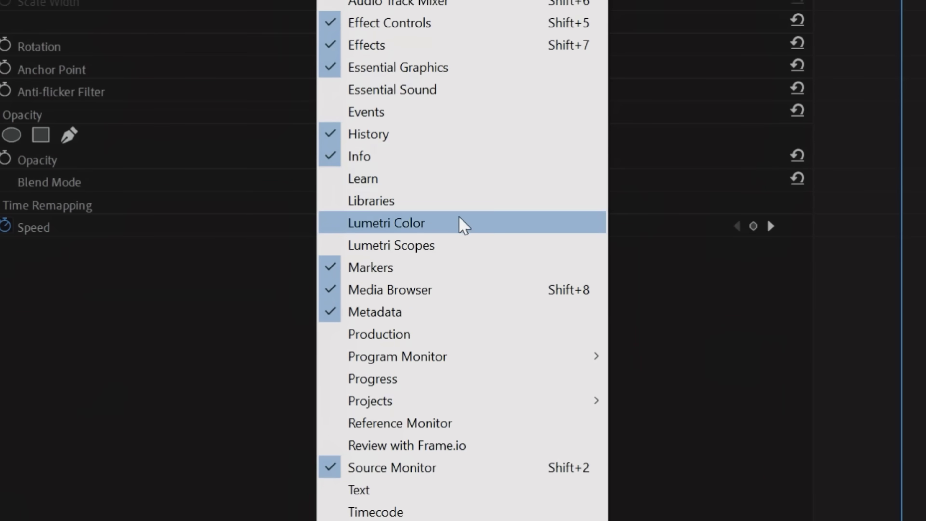
- Set Lumetri Faded Film to 50 and Noise to 30, and adjust the blue and green chromatic aberration
left_click(457, 479)
left_click(316, 69)
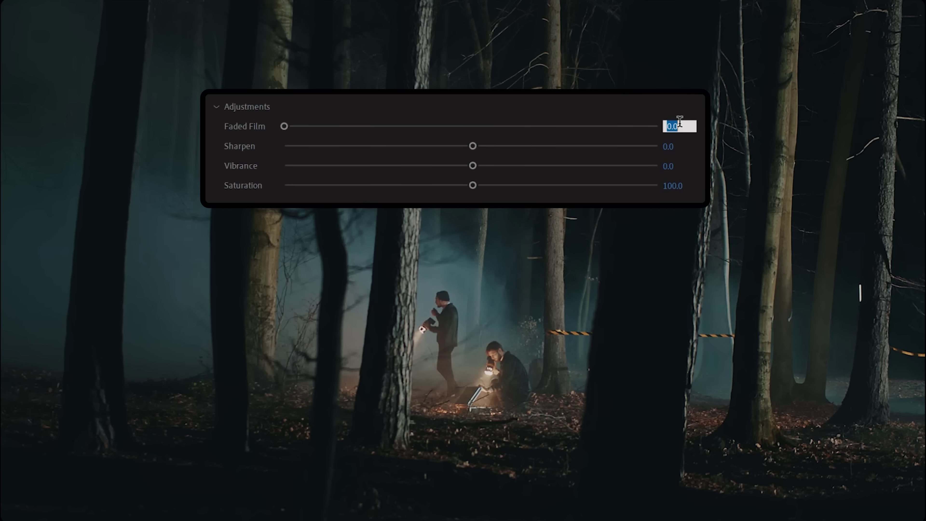
type("0")
key("Return")
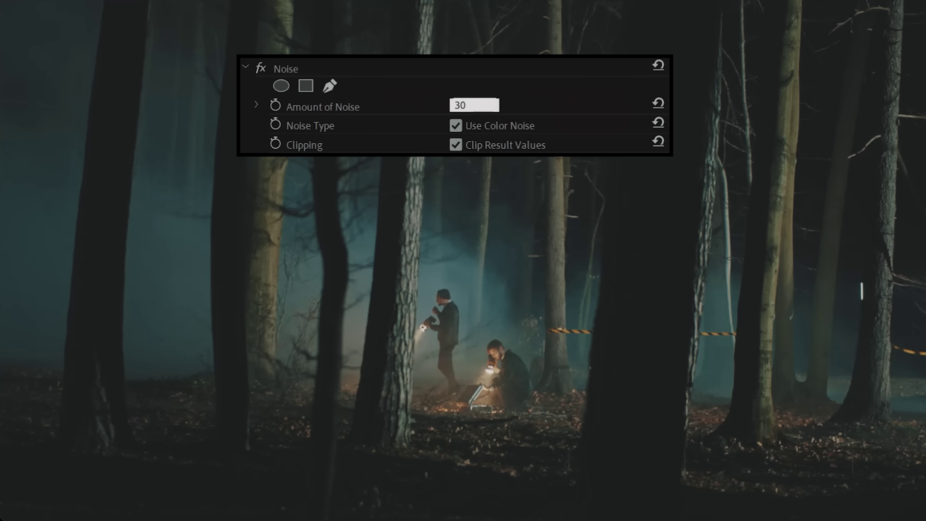
key("Return")
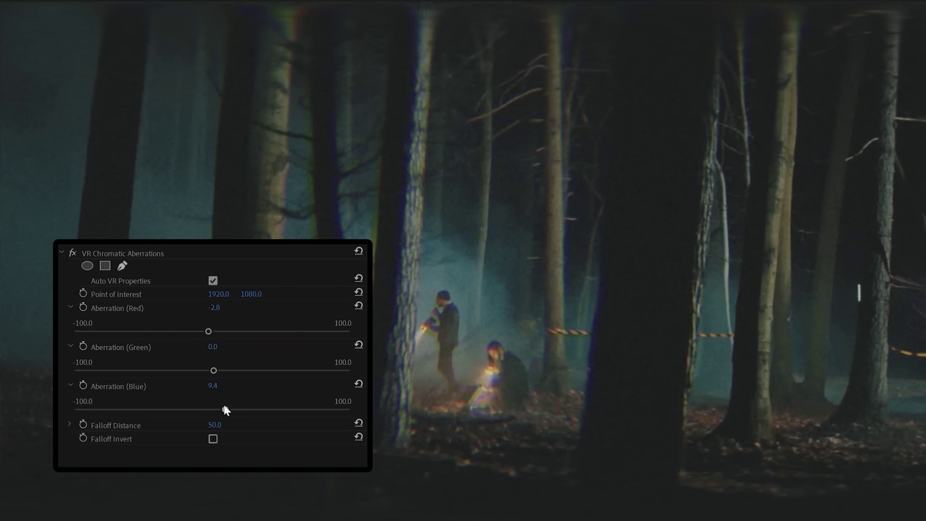
left_click_drag(224, 408, 219, 409)
left_click_drag(213, 370, 207, 371)
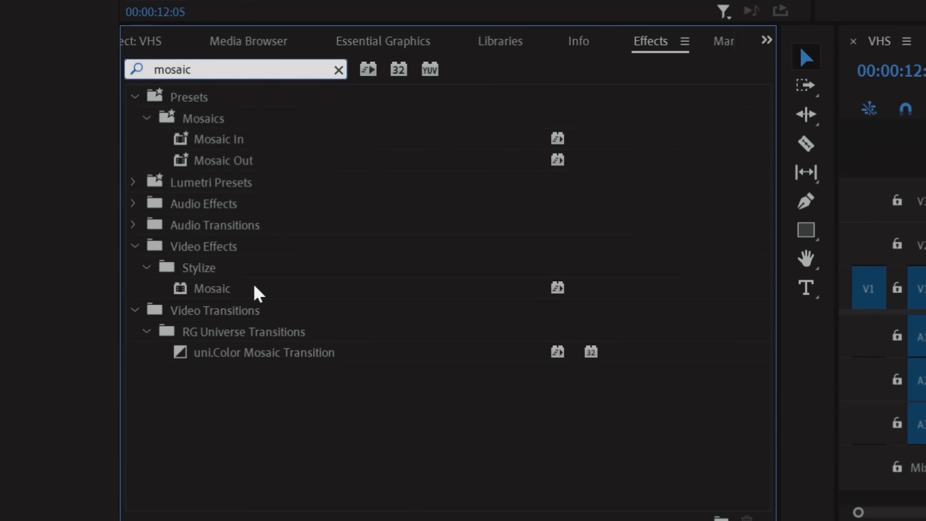
- Apply Mosaic to the adjustment layer with 720×720 blocks and Sharp Colors
left_click(242, 292)
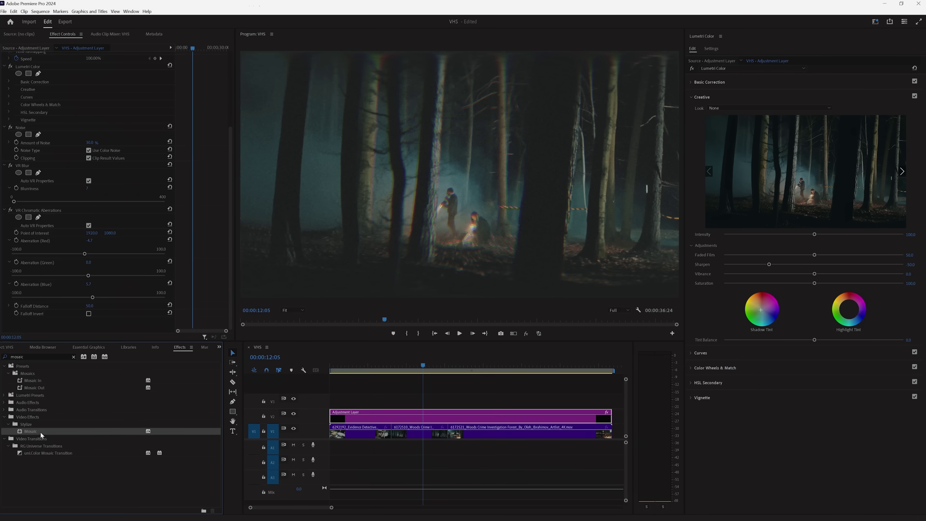
double_click(243, 292)
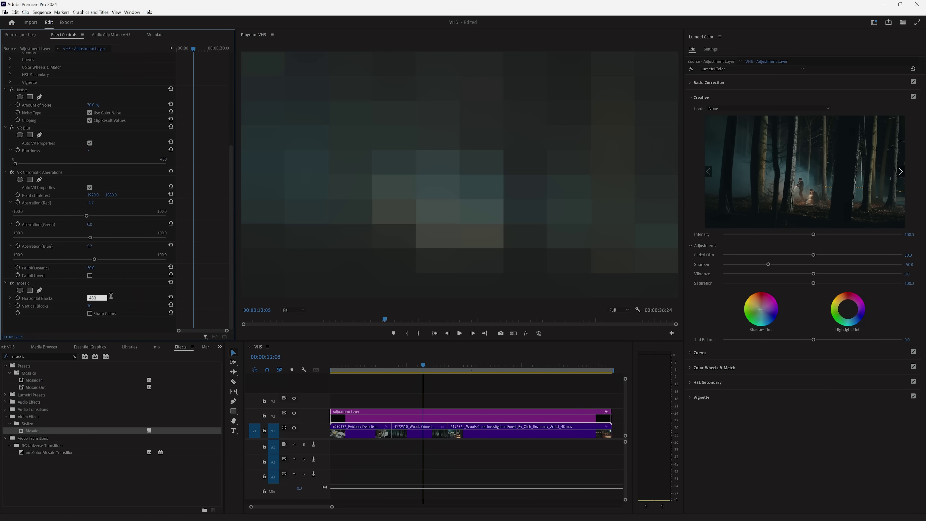
key("Tab")
type("4")
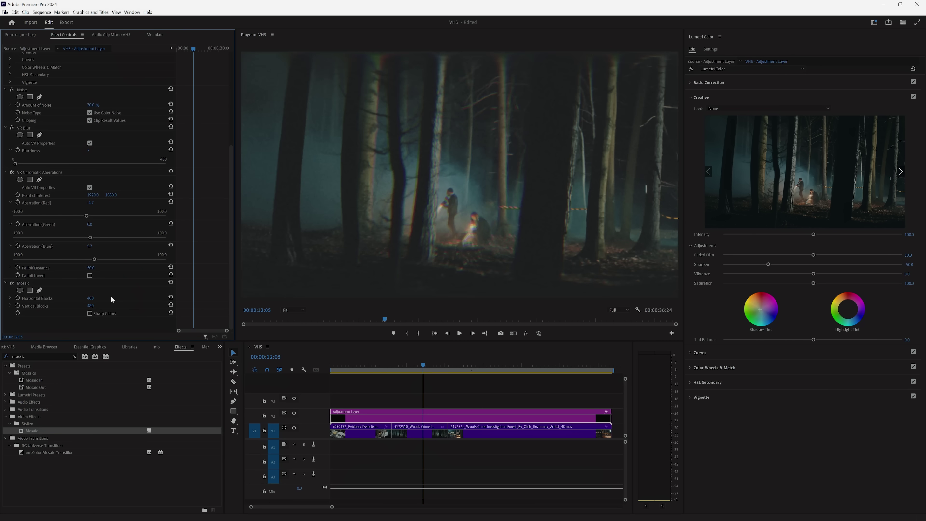
left_click(94, 297)
type("720")
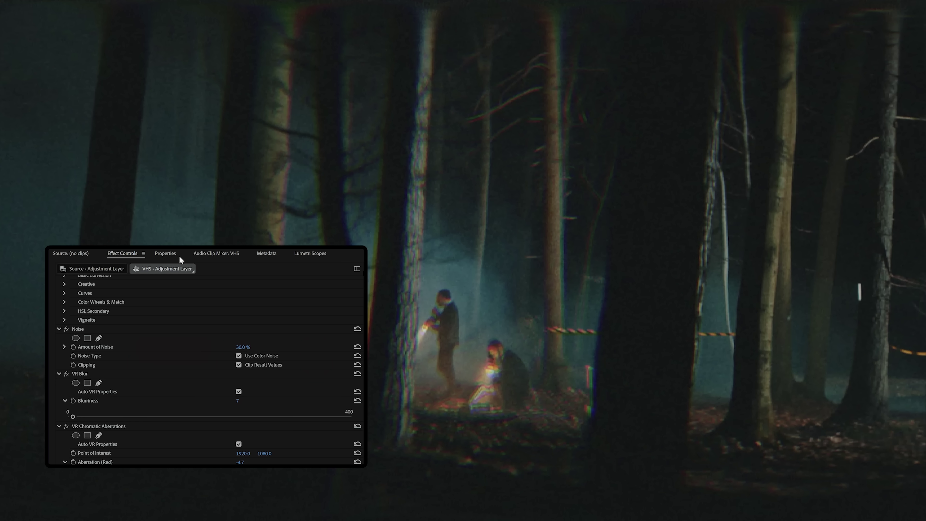
- Crop the adjustment layer's left edge by 12.5%
left_click(178, 256)
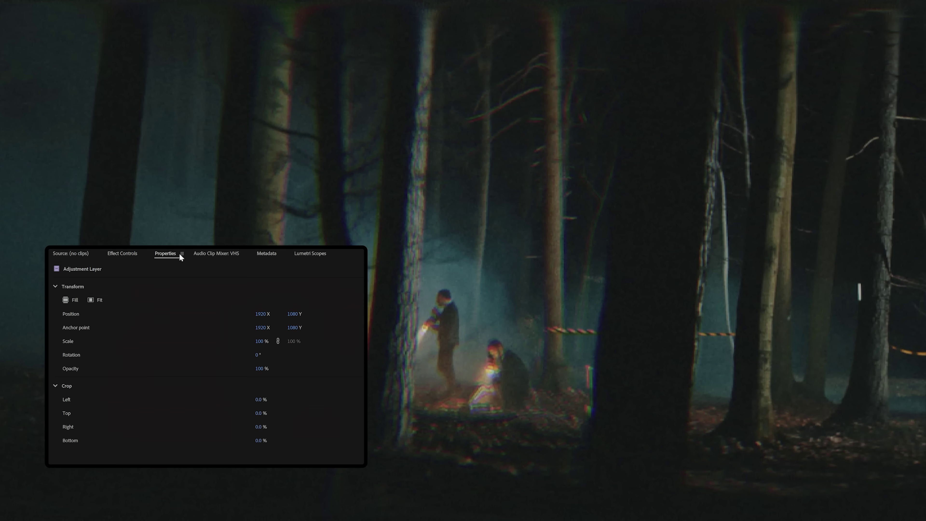
left_click(264, 399)
type("12.5")
key("Tab")
key("Tab")
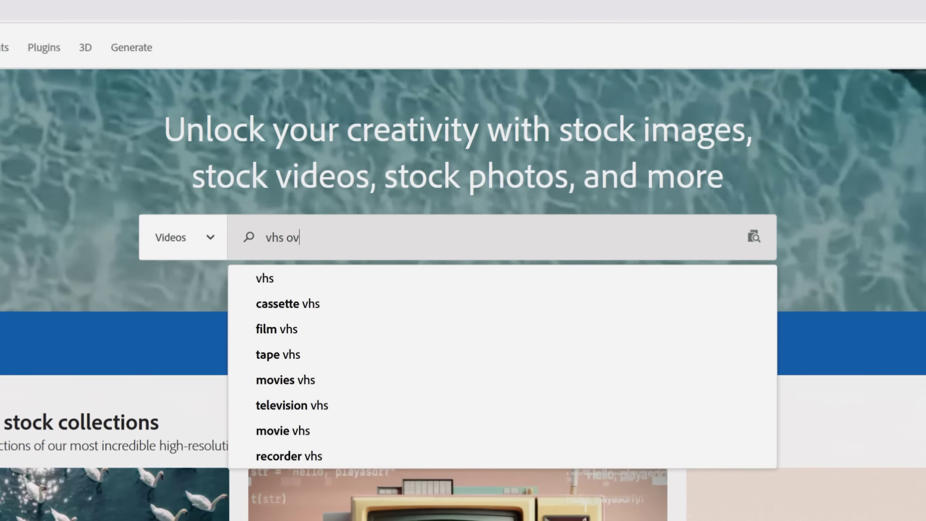
- Search Adobe Stock videos for 'vhs overlay' and place VHS Noise.mp4 above all tracks
type("erlay")
key("Return")
middle_click(916, 109)
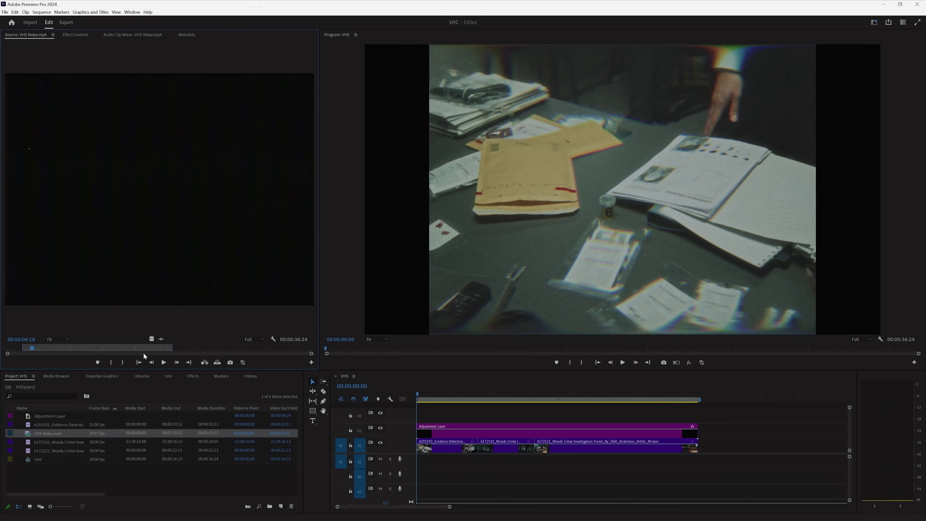
left_click_drag(151, 338, 468, 394)
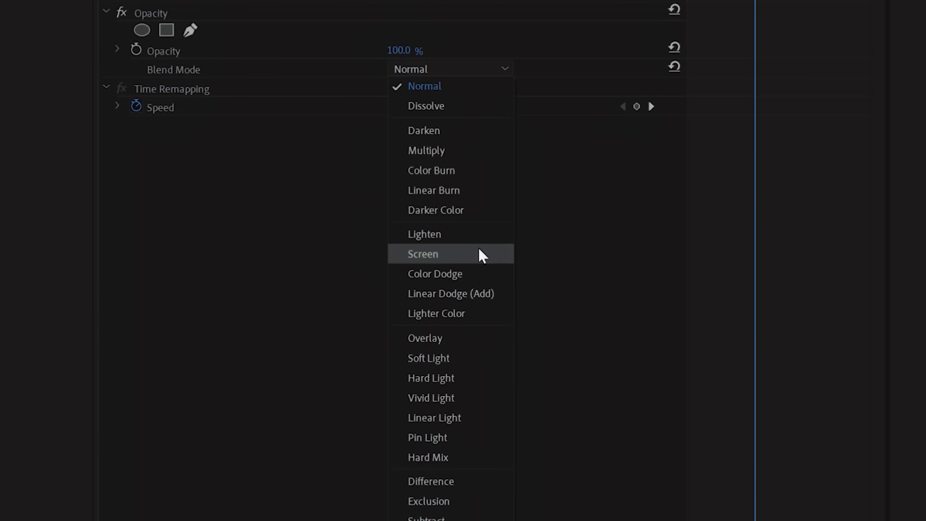
- Blend VHS Noise in Screen mode after trying Overlay and Linear Dodge, then select all clips
left_click(425, 338)
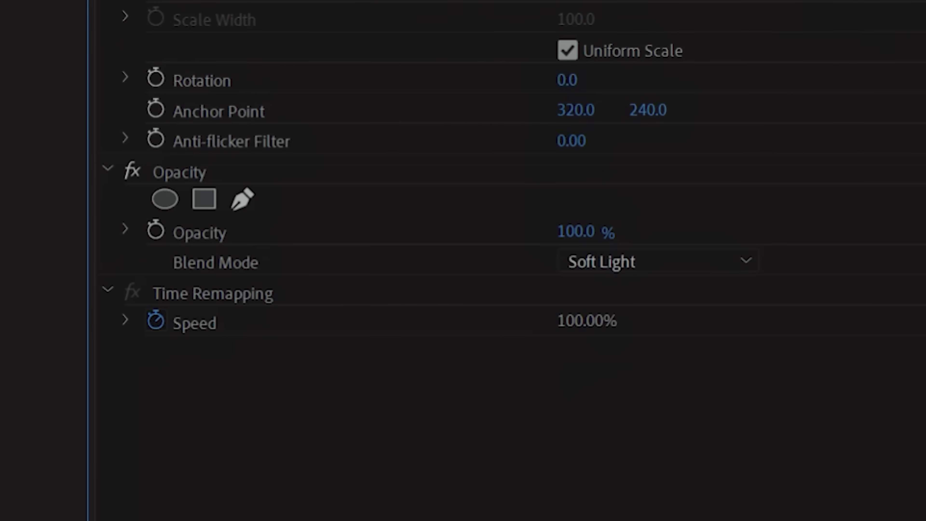
left_click(656, 261)
left_click(139, 221)
left_click(142, 147)
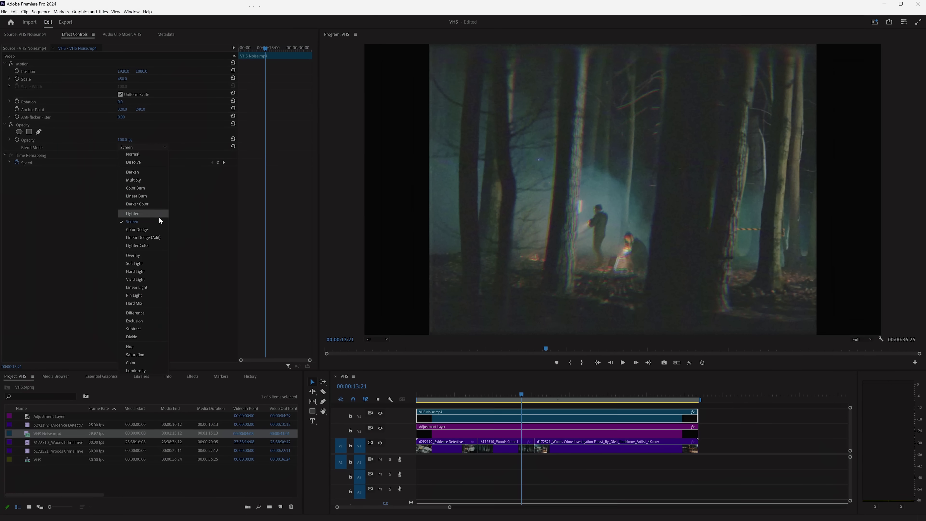
left_click(158, 237)
left_click(150, 146)
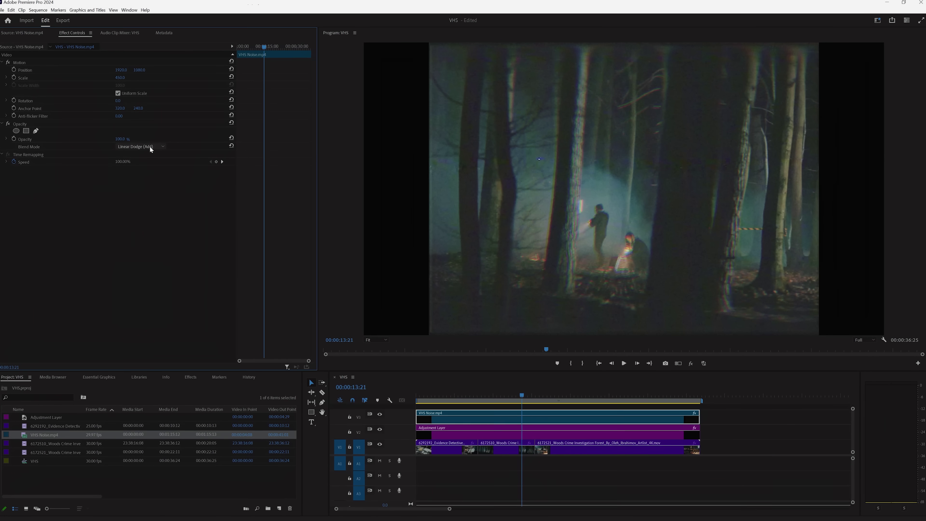
left_click(144, 220)
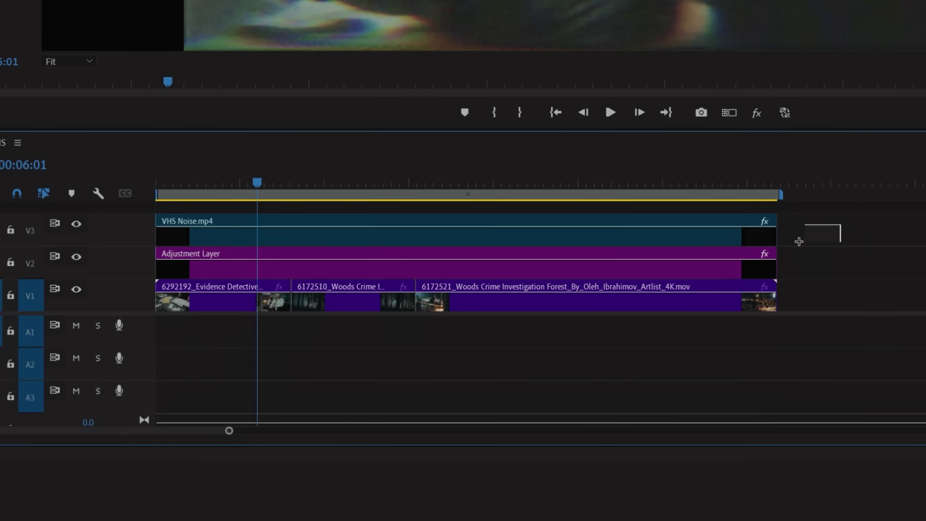
left_click_drag(799, 241, 175, 306)
right_click(175, 306)
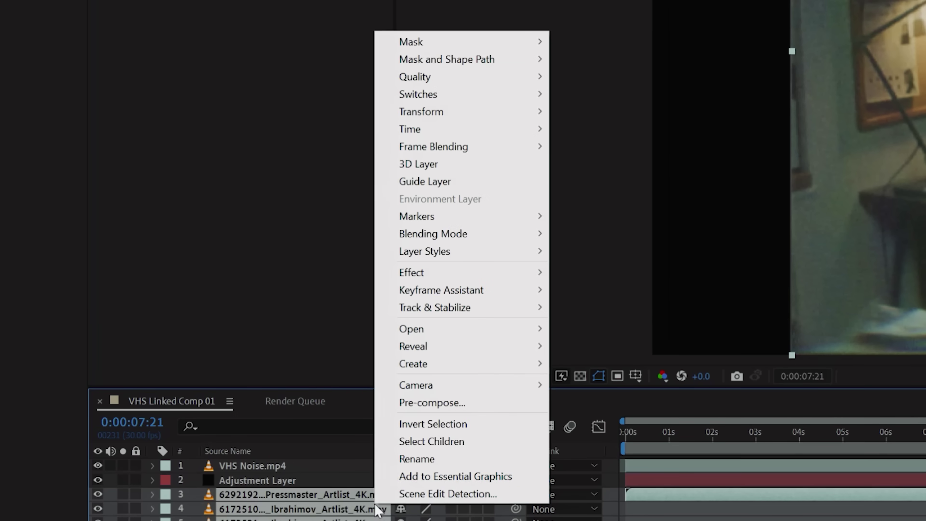
- Pre-compose the footage into a Clip comp and add Venetian Blinds with a 90° direction
left_click(430, 339)
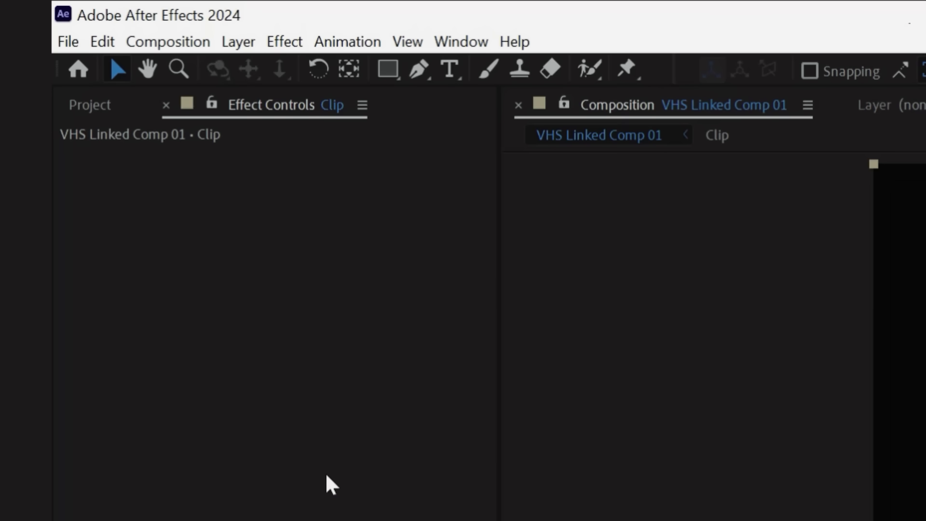
left_click(277, 46)
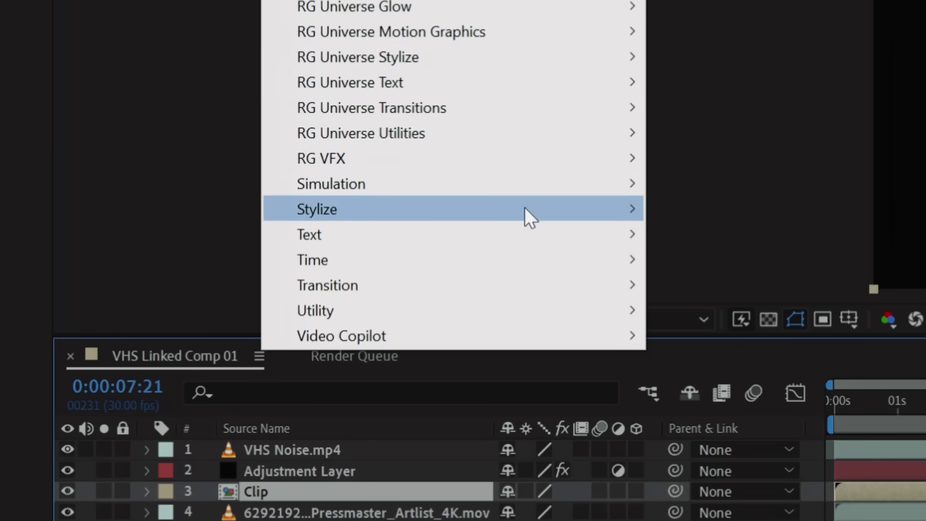
mouse_move(525, 286)
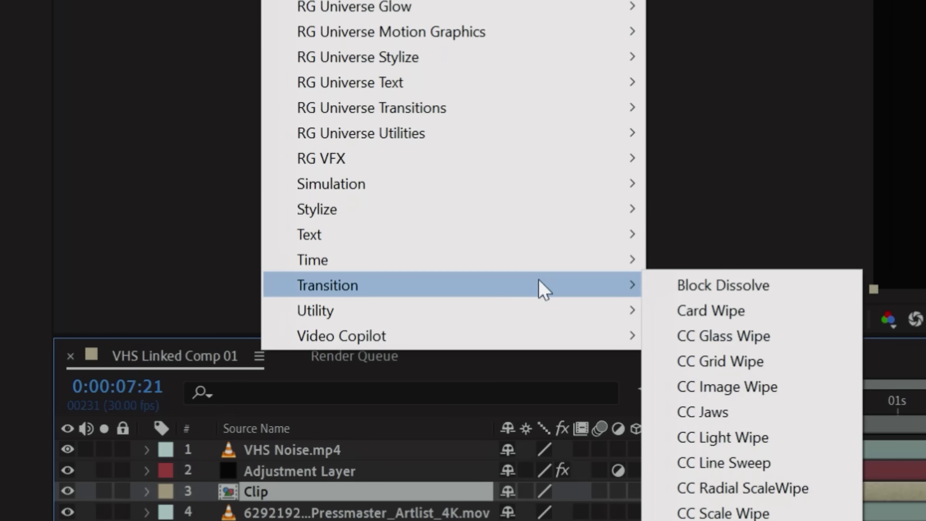
left_click(503, 273)
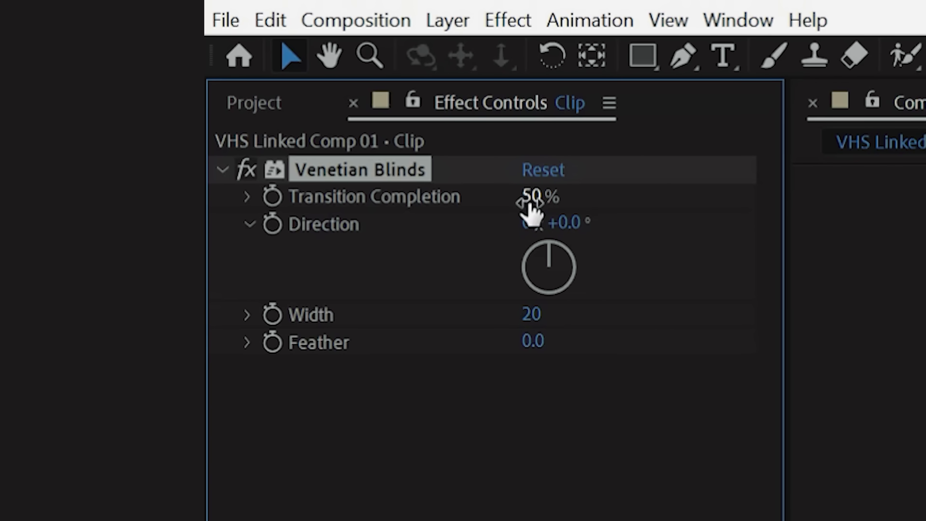
left_click(569, 222)
type("90")
key("Return")
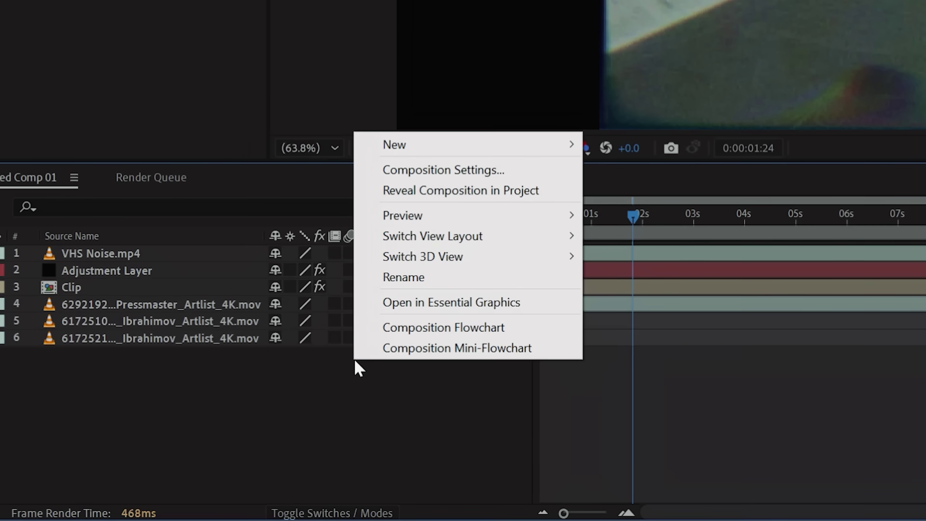
- Add a new adjustment layer named 'Warp'
mouse_move(554, 154)
left_click(654, 293)
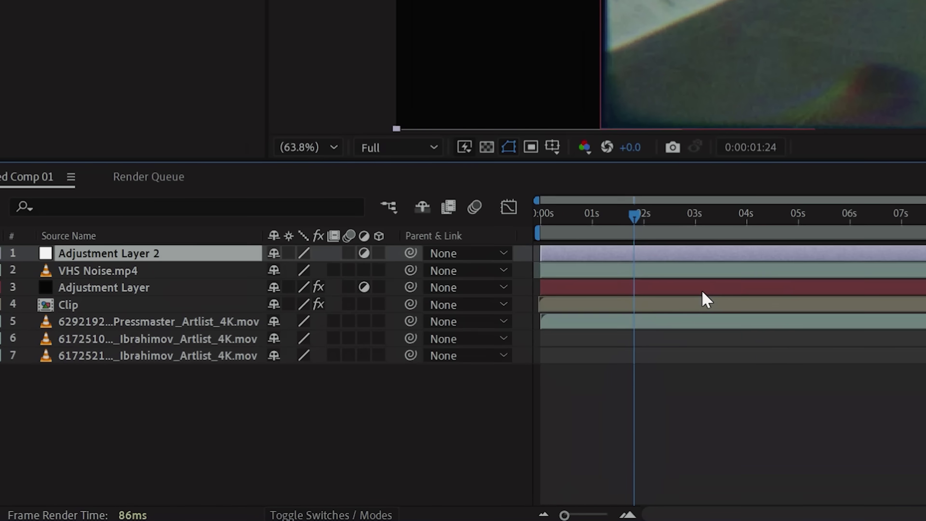
key("Return")
type("War")
- Apply a Smooth Noise Wave Warp and move its masked band lower in the frame
left_click(270, 47)
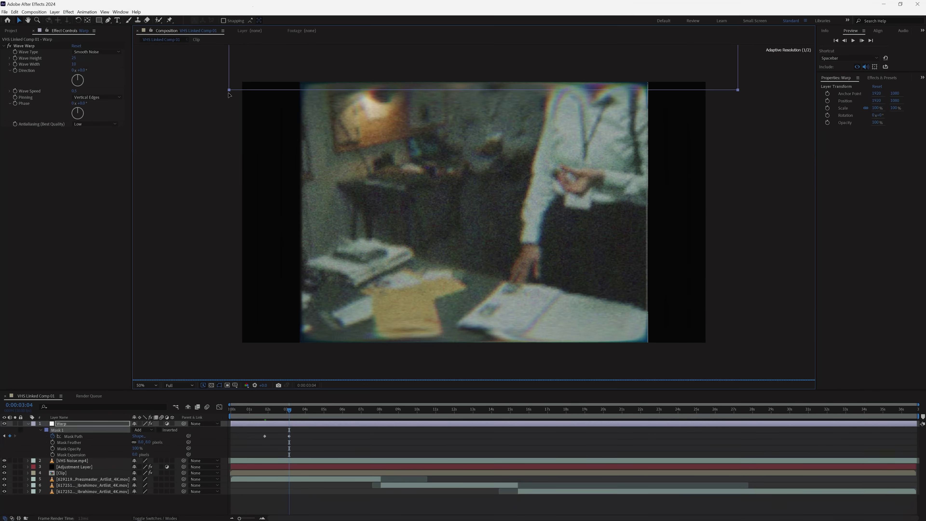
left_click_drag(230, 91, 230, 225)
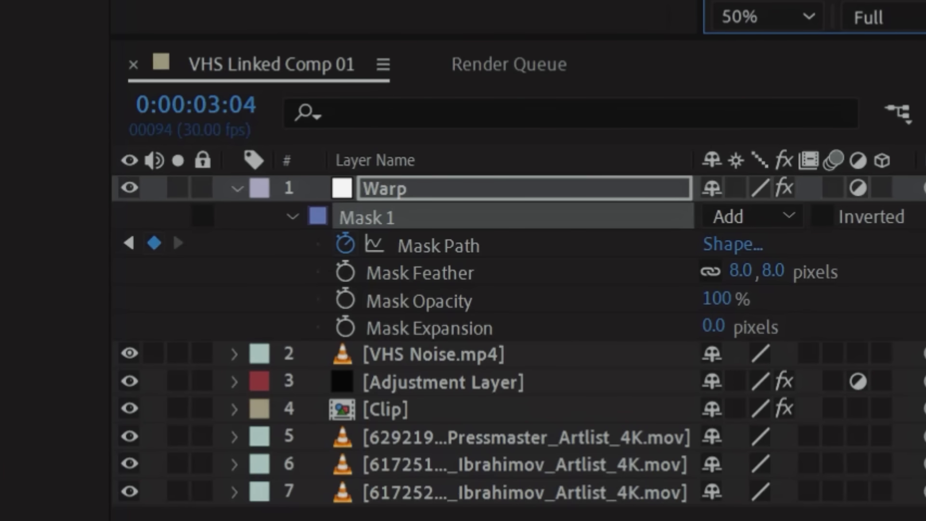
key("Page_Up")
key("Page_Up")
key("Page_Up")
key("Page_Up")
key("Page_Up")
key("Page_Up")
key("Page_Up")
key("Page_Up")
key("Page_Up")
key("Page_Up")
key("Page_Up")
key("Page_Up")
key("Page_Up")
key("Page_Up")
key("Page_Up")
key("Page_Up")
key("Page_Up")
key("Page_Up")
key("Page_Up")
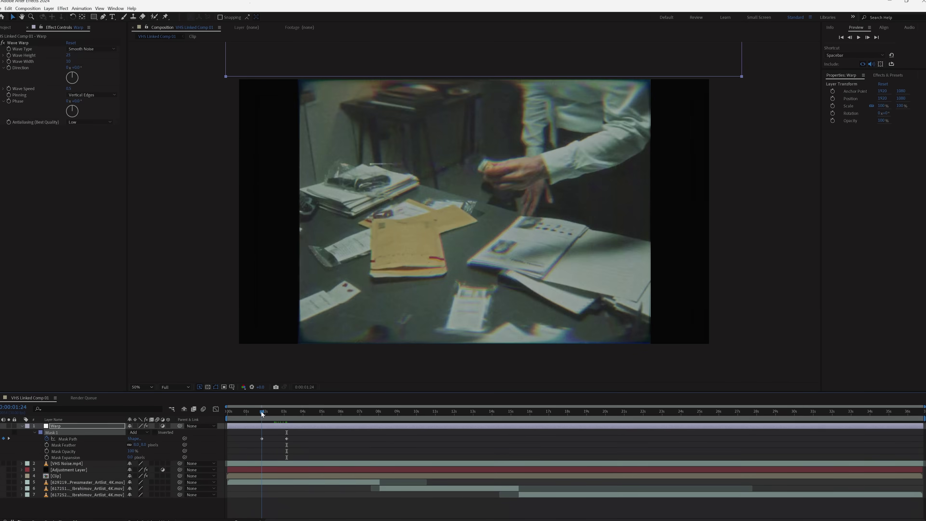